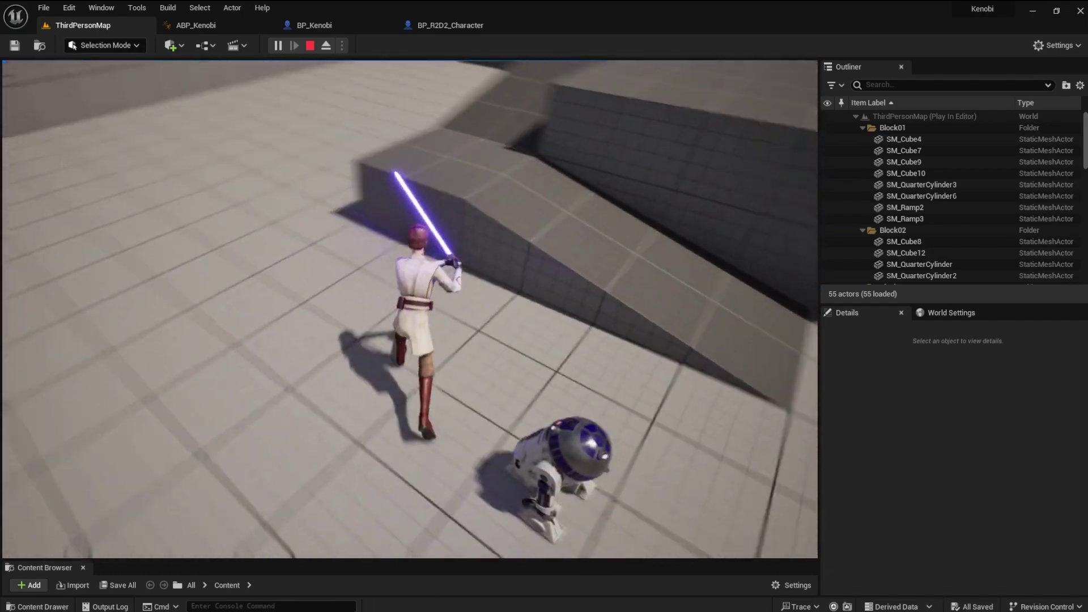
Play-test the level by running the lightsaber character around with R2D2 following
key("w")
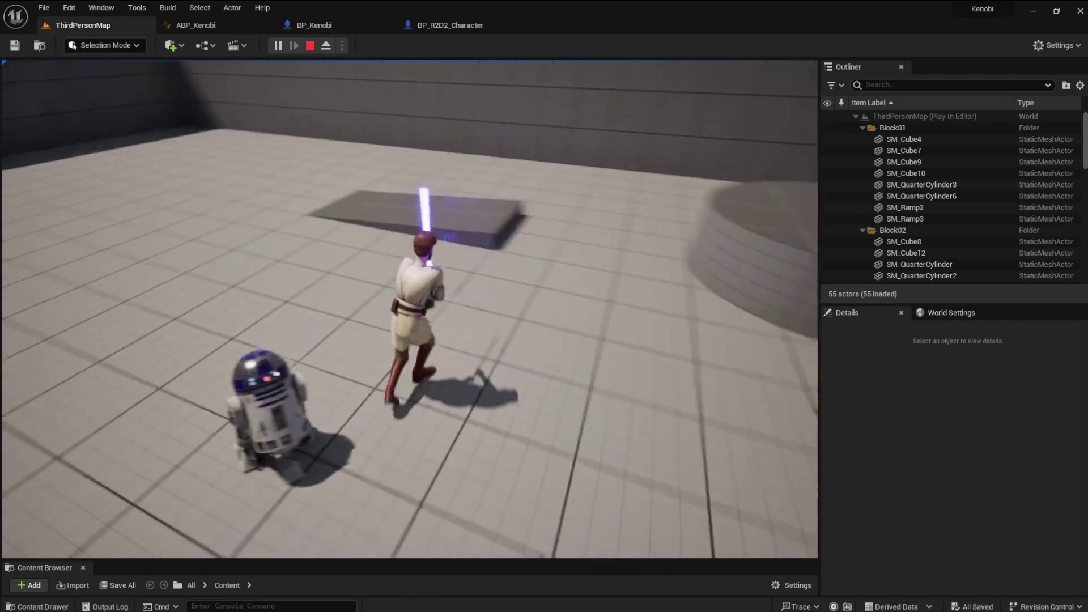
key("e")
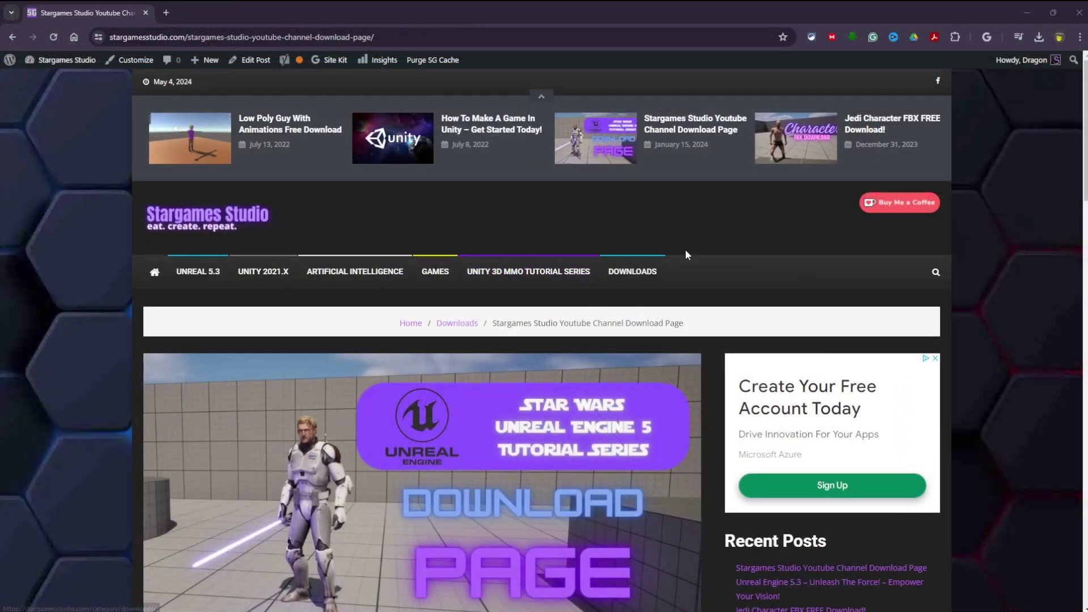
Download the "May The Fourth Be With You 2024!" package from the Stargames Studio download page
scroll(990, 267, "down", 8)
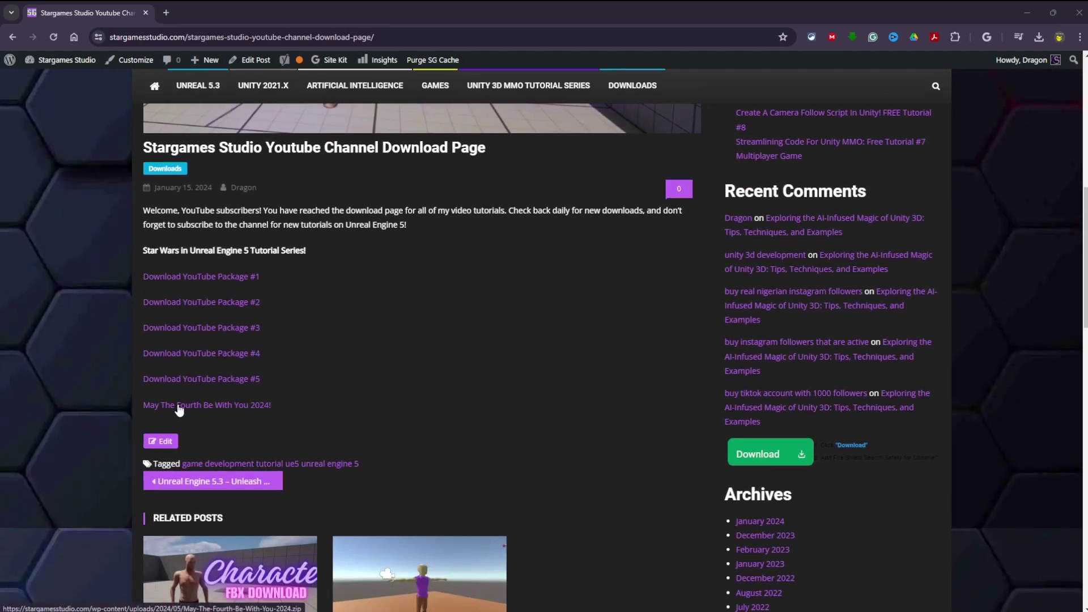
left_click(212, 407)
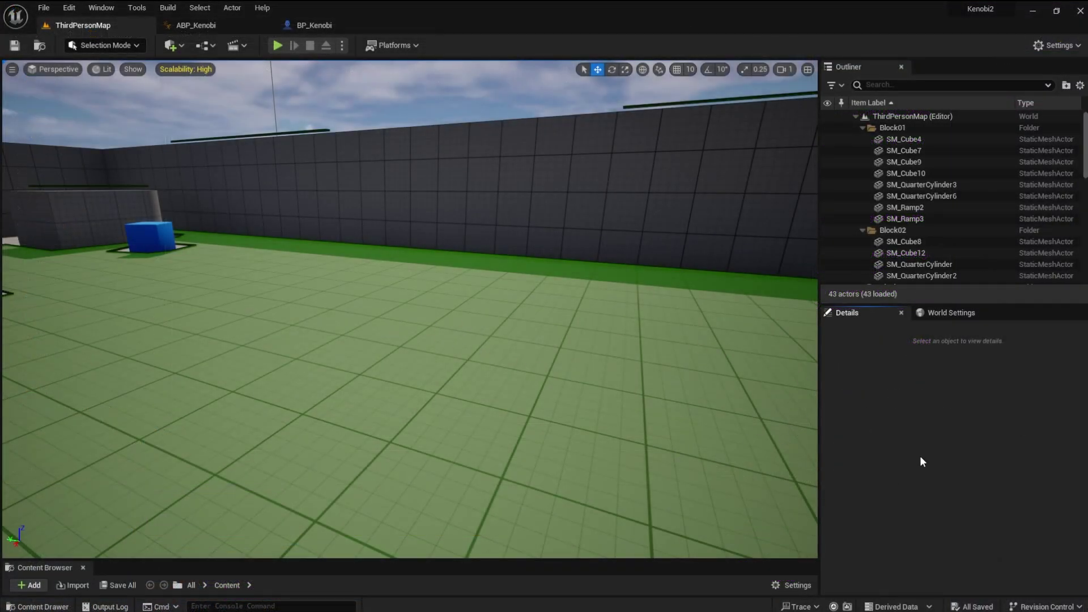
Switch to the Unreal Editor project, create a folder named R2D2 inside _Core and open it
key("ctrl+space")
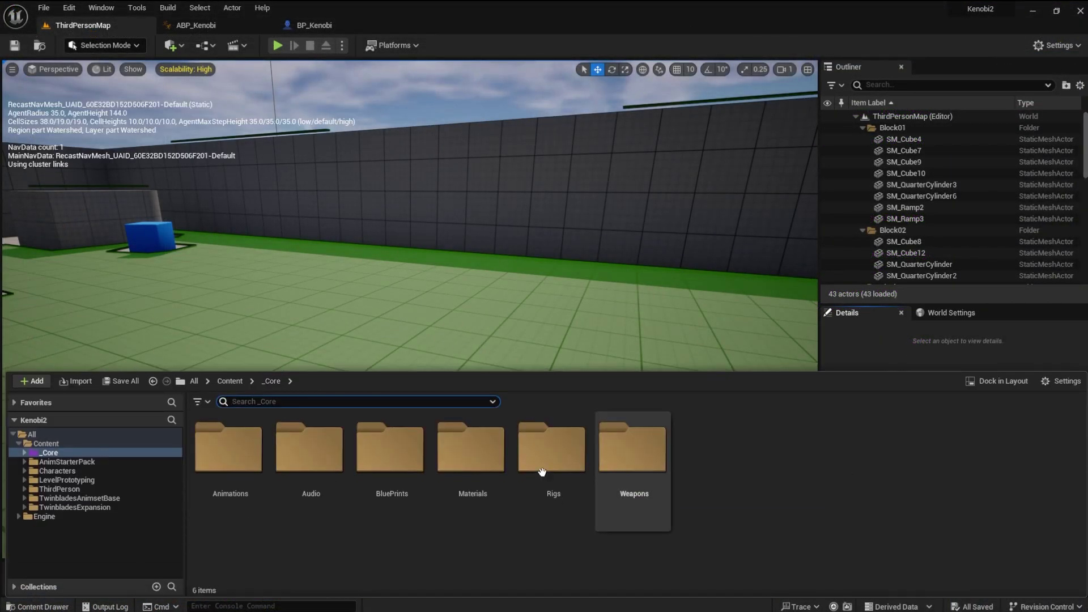
right_click(710, 451)
left_click(748, 95)
type("R2D2")
key("Return")
double_click(568, 457)
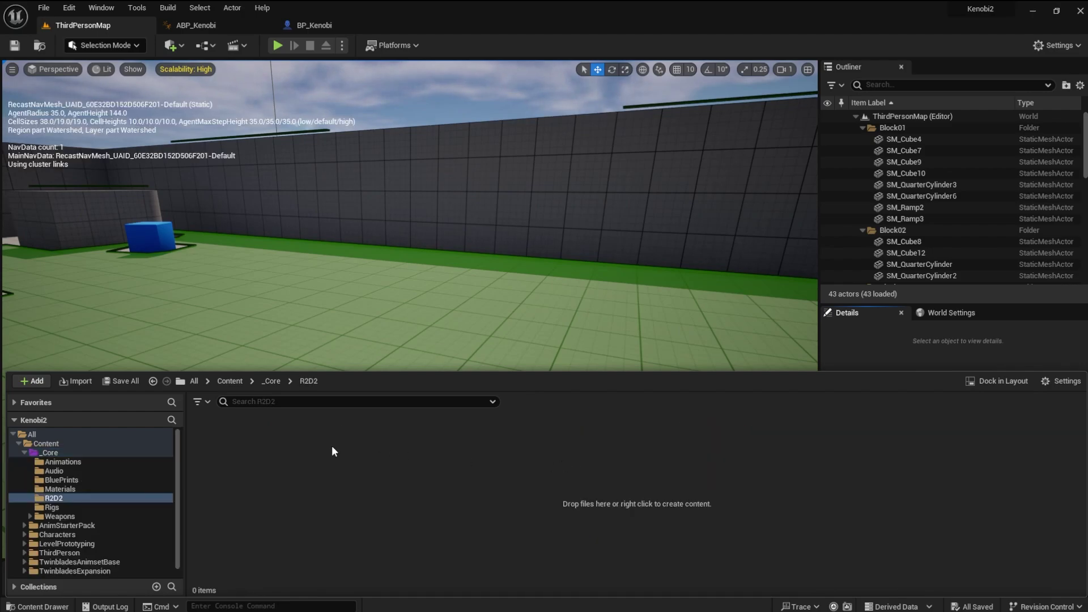
Import scene.gltf from Desktop > Tutorial Files > May The Fourth Be With You 2024 > r2d2 with the default pipeline settings
right_click(333, 451)
left_click(393, 40)
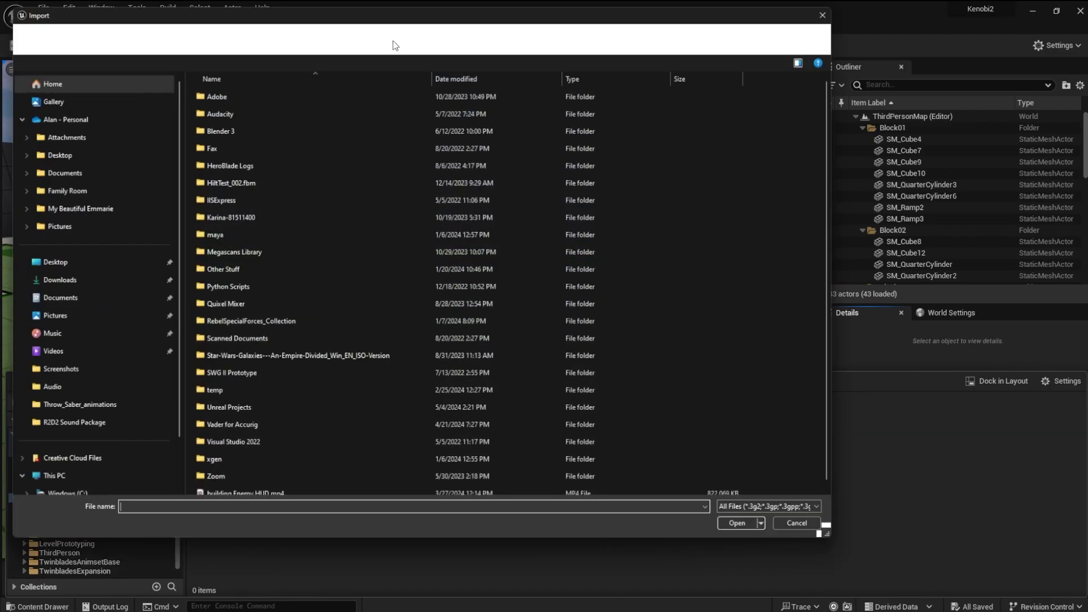
left_click(77, 263)
double_click(727, 181)
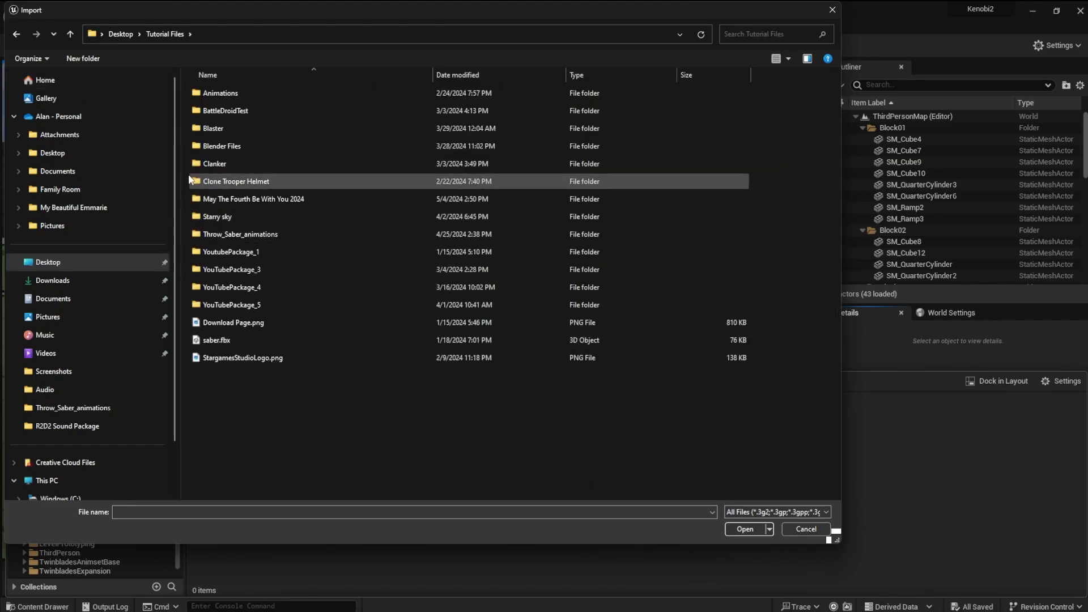
double_click(199, 198)
double_click(201, 94)
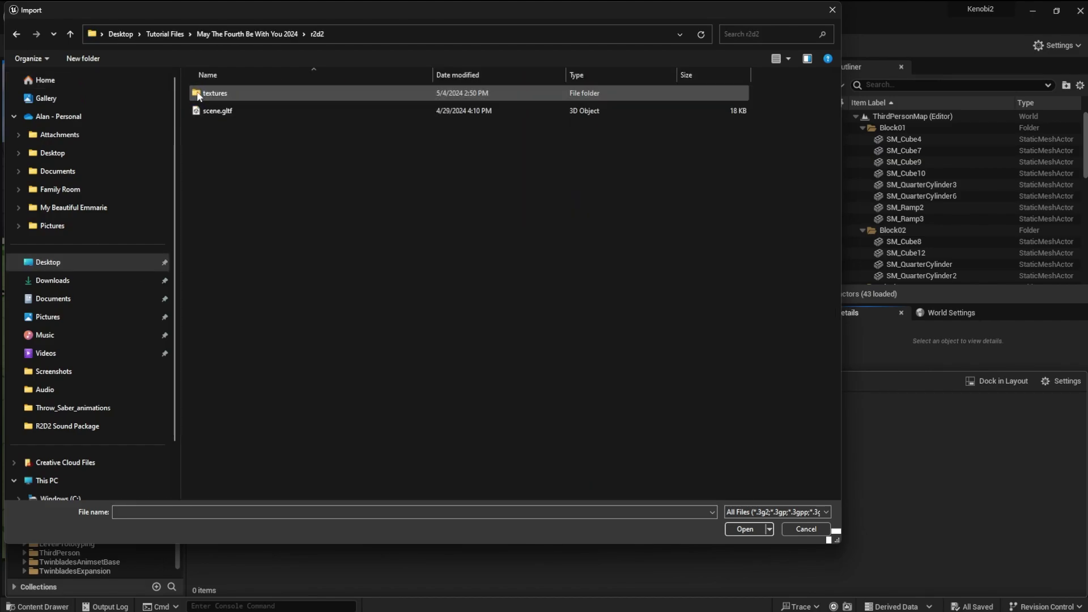
left_click(198, 111)
left_click(745, 529)
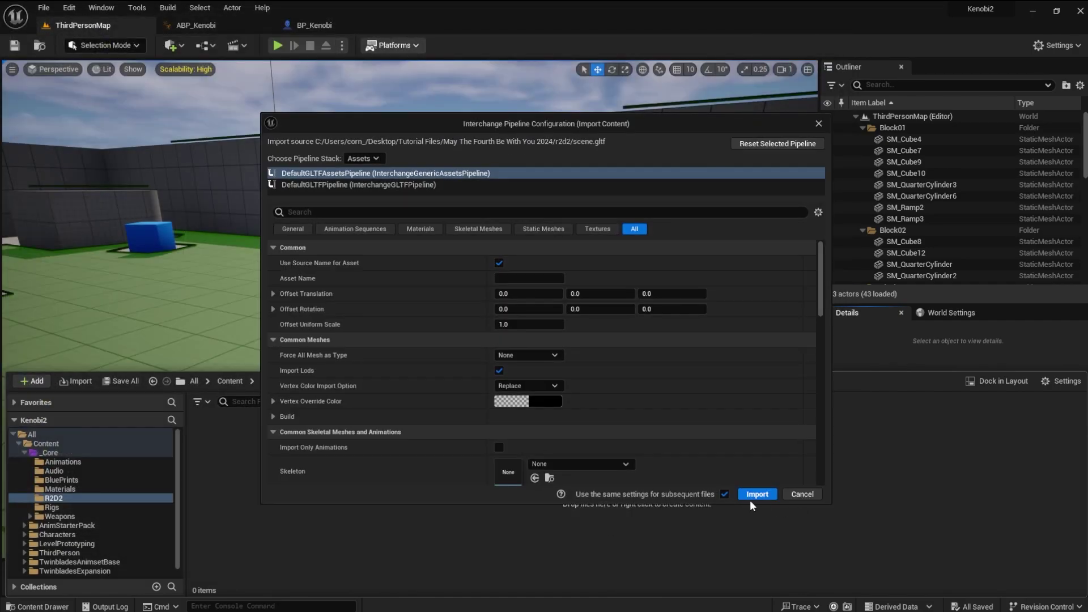
left_click(752, 496)
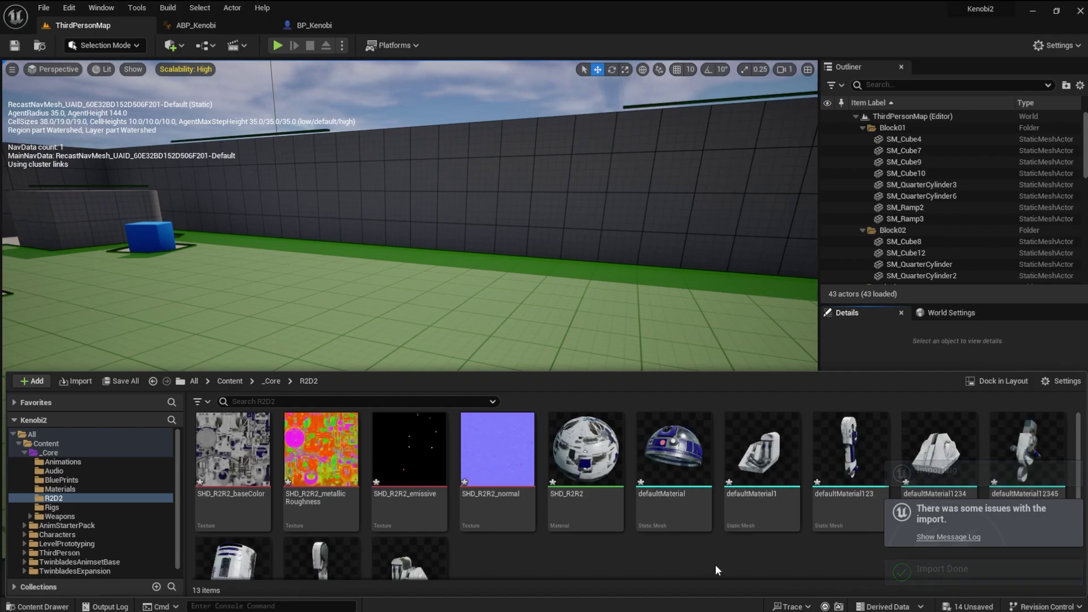
Enlarge the content drawer and create a subfolder named Mesh in the R2D2 folder
left_click(581, 255)
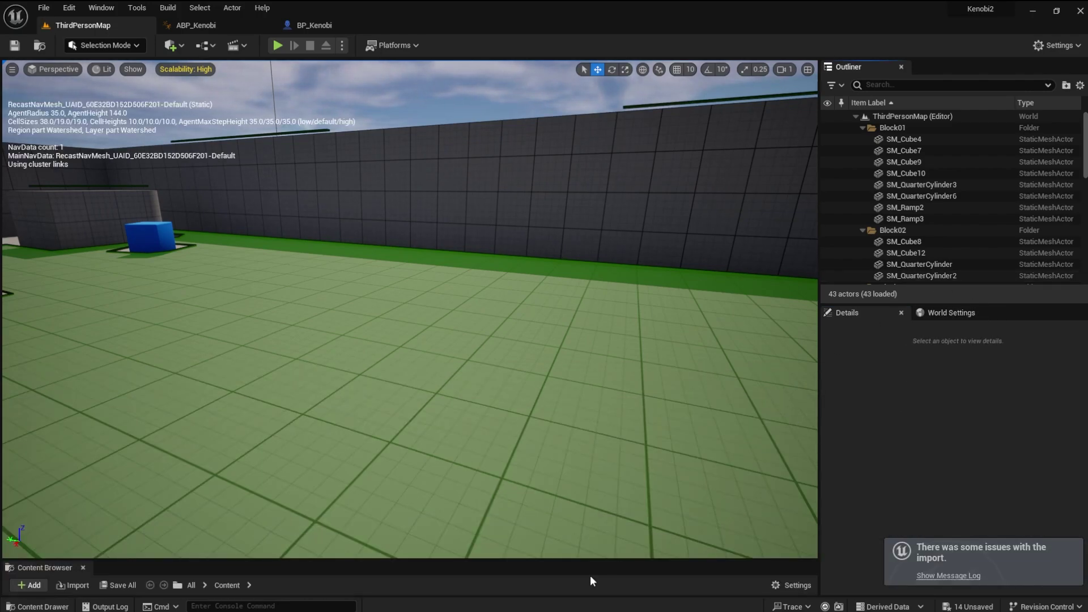
key("ctrl+space")
left_click_drag(605, 373, 604, 234)
left_click(635, 312)
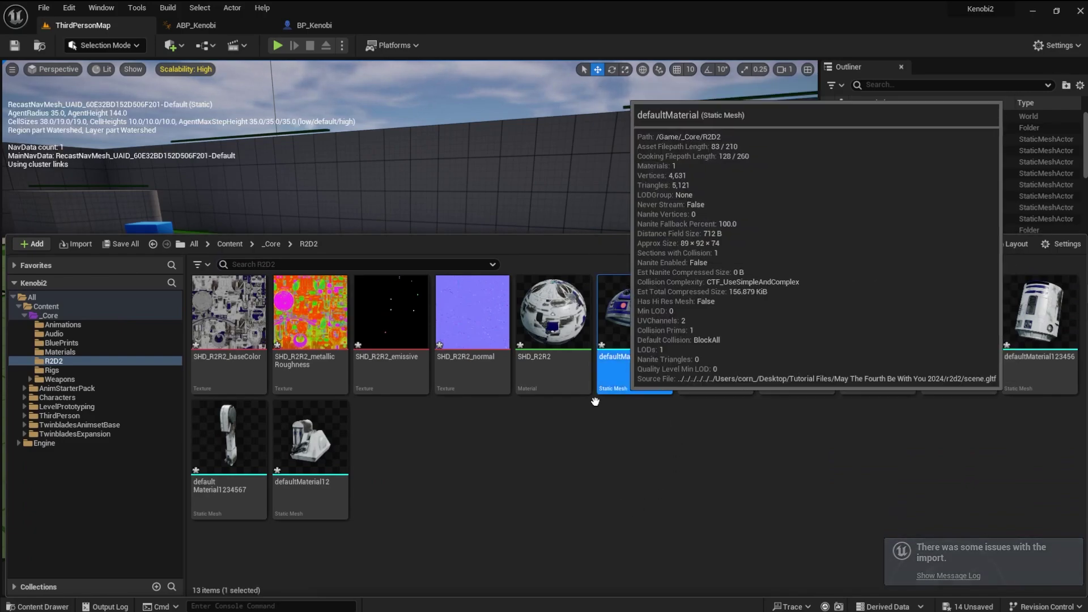
right_click(430, 483)
left_click(493, 137)
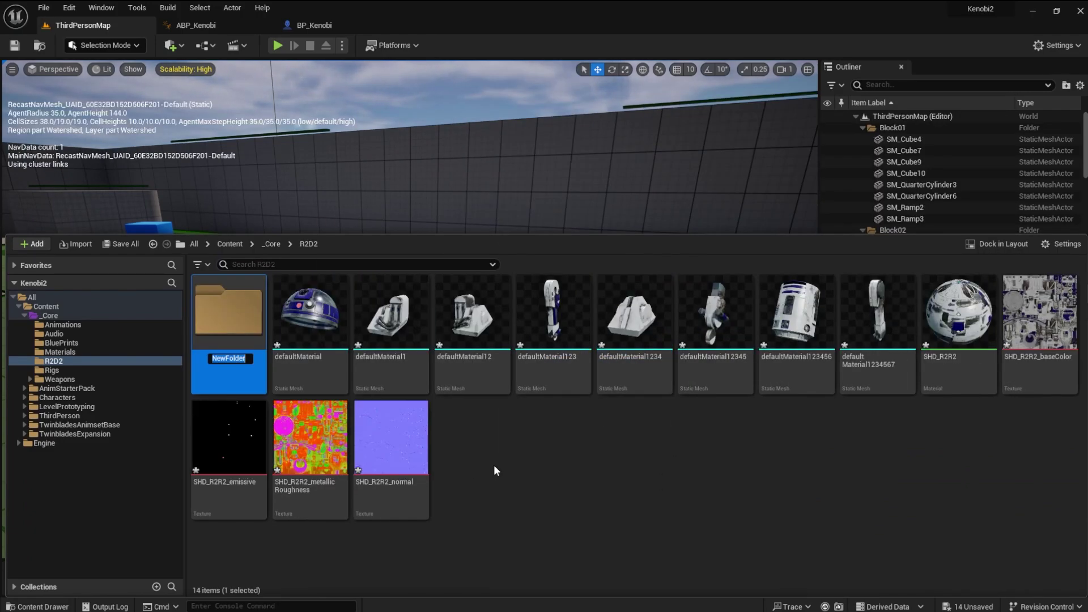
type("Mesh")
key("Return")
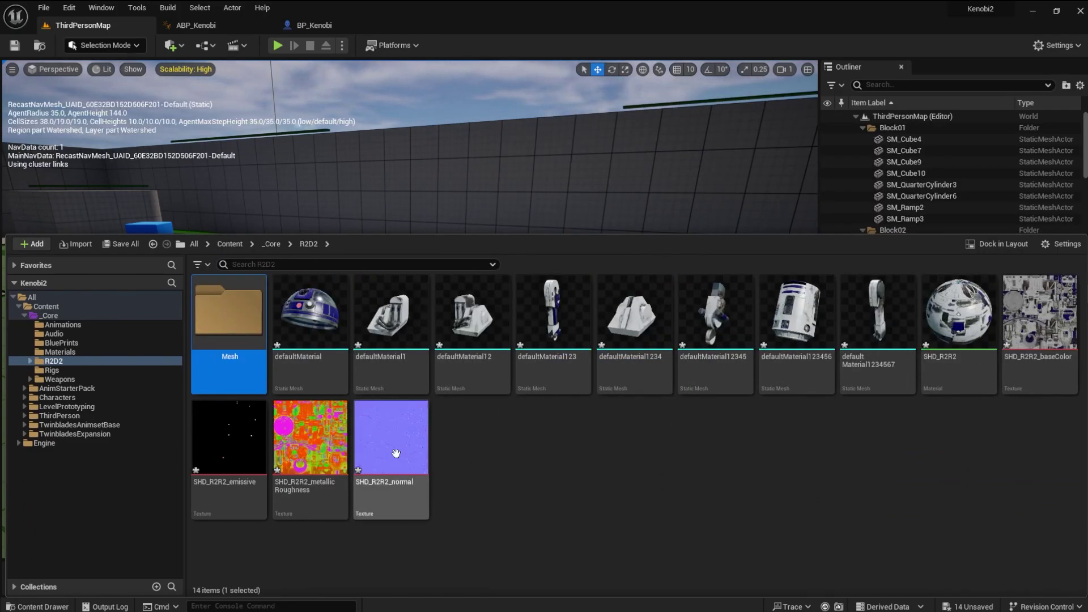
Move all the imported defaultMaterial static meshes into the Mesh folder
mouse_move(883, 375)
left_click(310, 318)
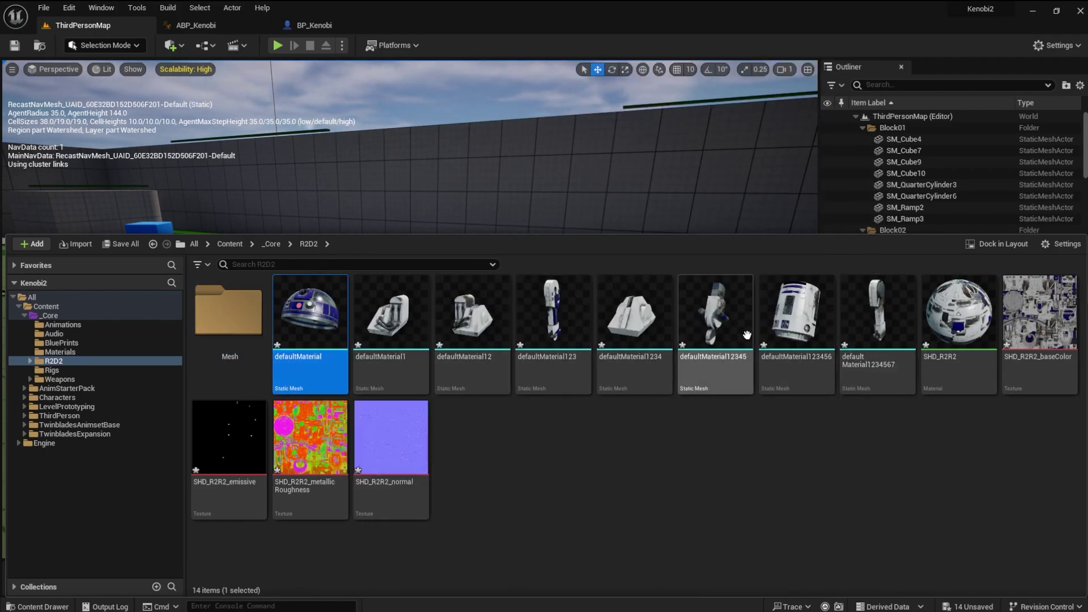
left_click(867, 334, "shift")
left_click_drag(867, 335, 232, 314)
left_click(260, 338)
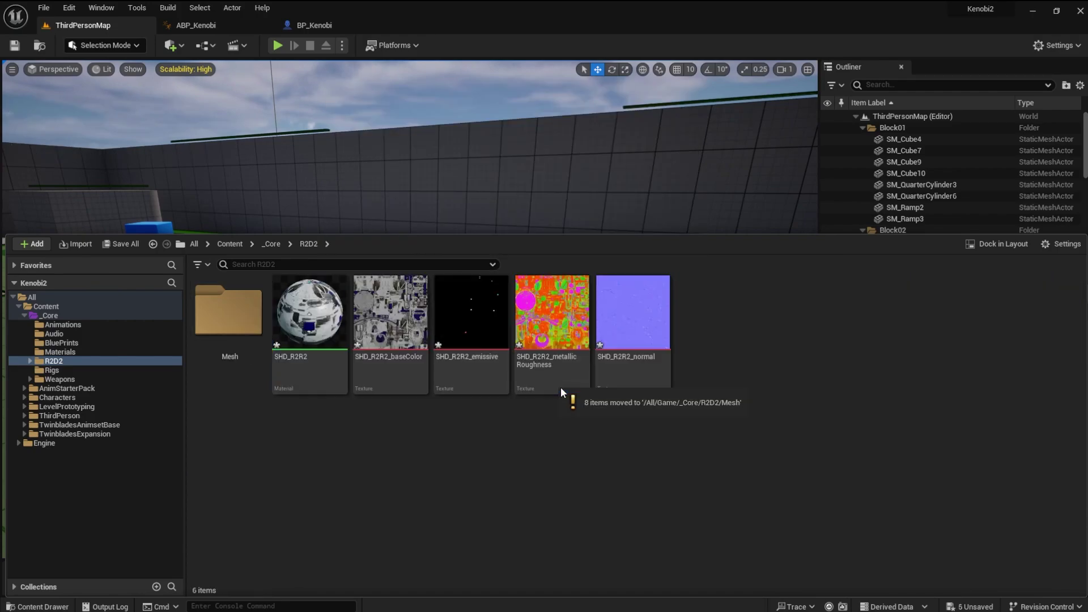
Create a second subfolder named Materials in the R2D2 folder
right_click(606, 491)
left_click(646, 136)
type("Materials")
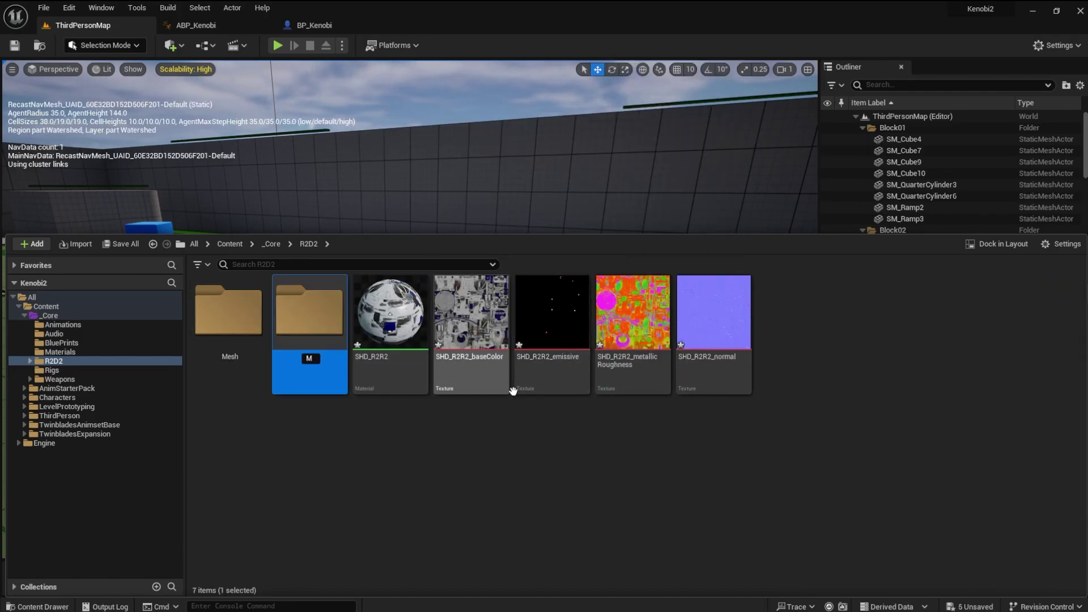
key("Return")
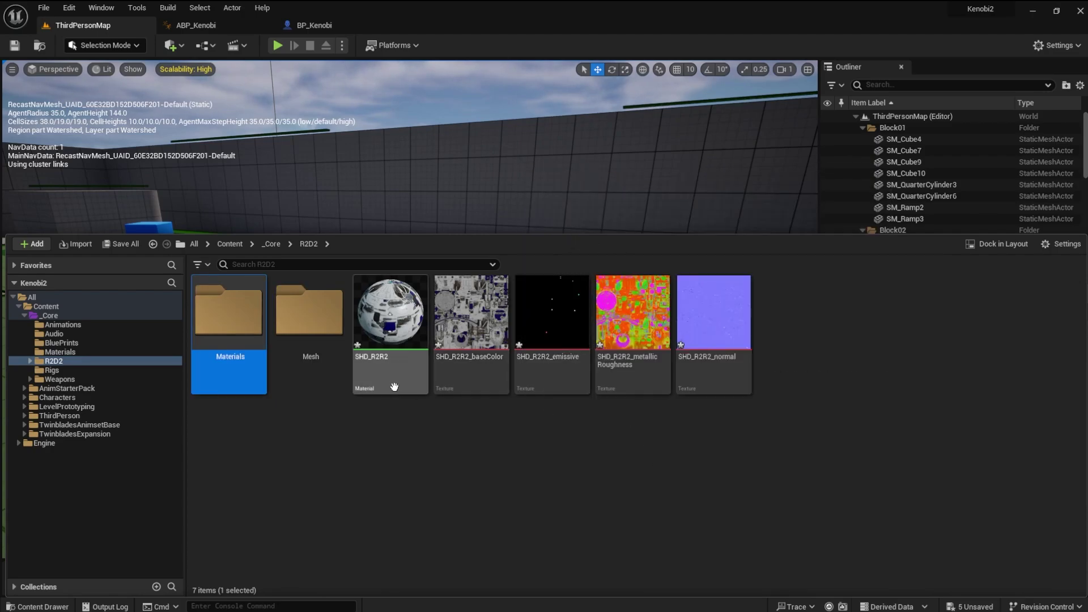
Move the SHD_R2R2 material and its baseColor, emissive, metallicRoughness and normal textures into the Materials folder
left_click(372, 380)
left_click(705, 383, "shift")
left_click_drag(709, 374, 214, 314)
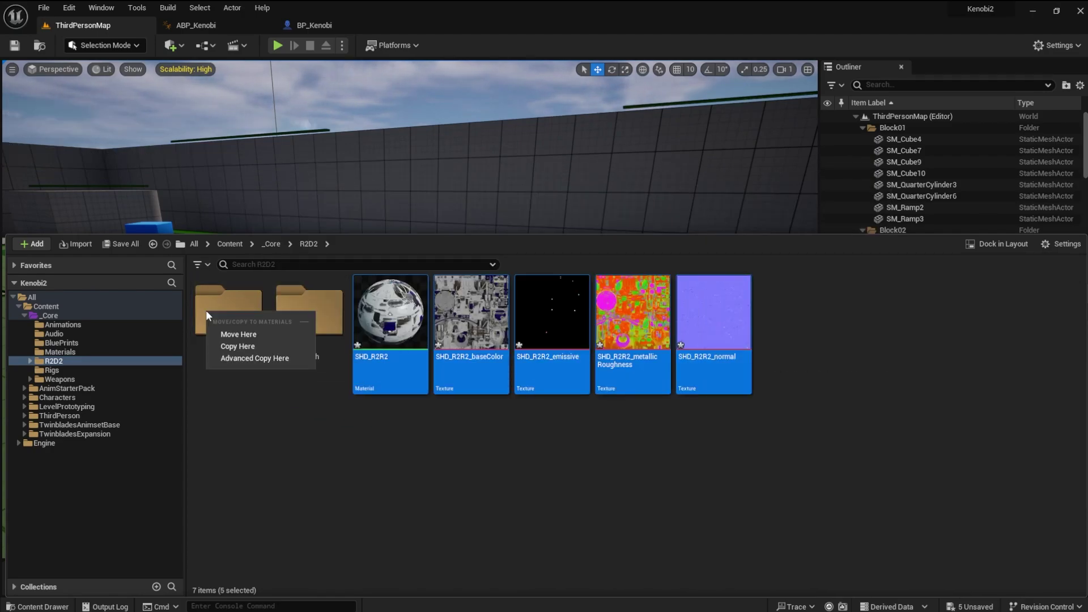
left_click(239, 335)
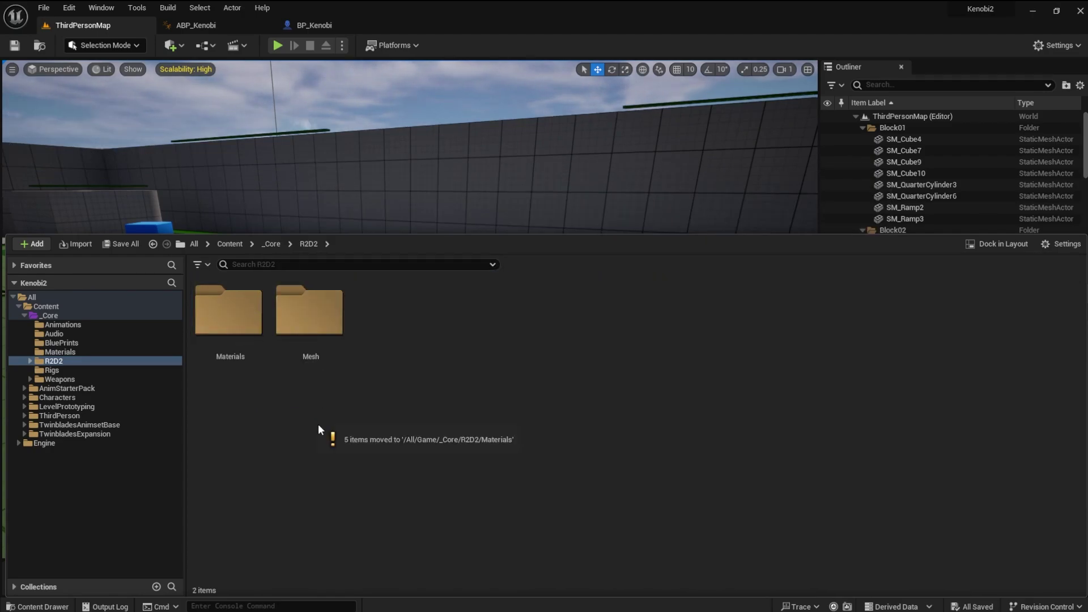
In the Mesh folder, rename the dome static mesh to R2D2_Dome
double_click(291, 310)
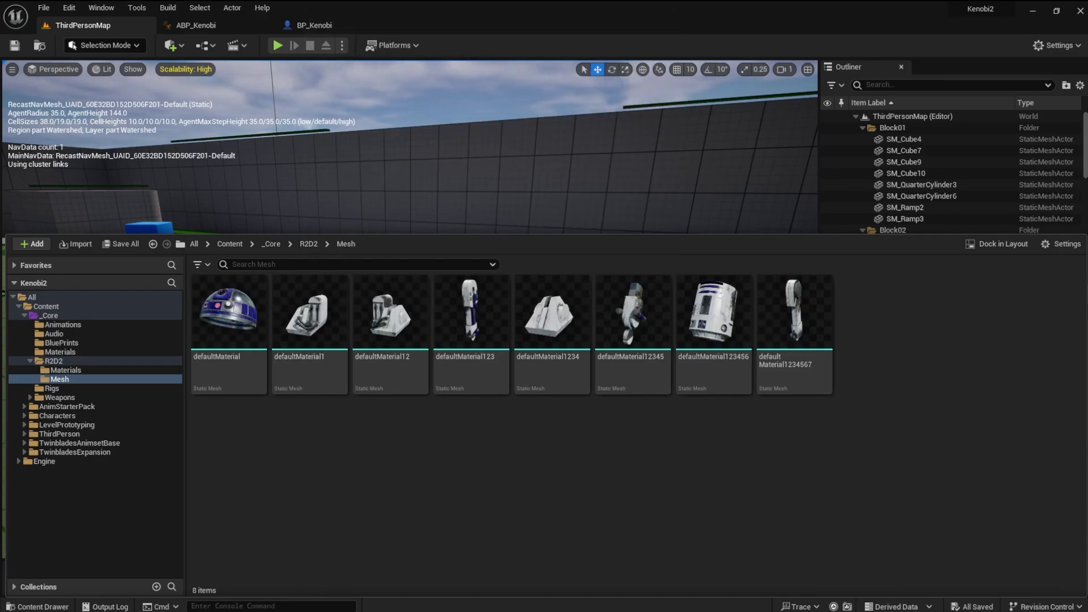
left_click(229, 367)
key("F2")
type("R2")
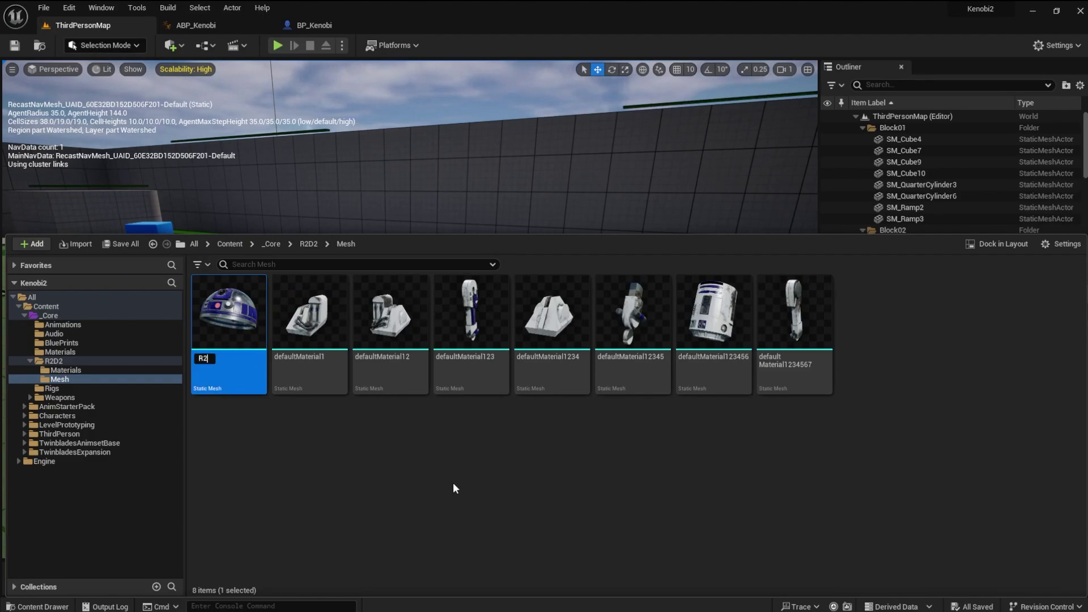
type("D2")
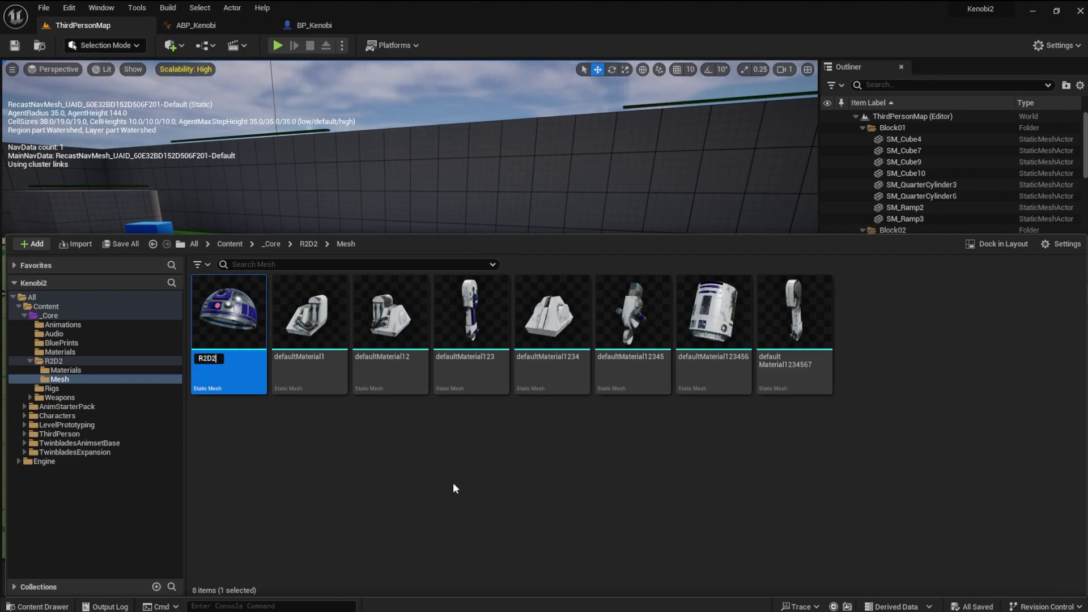
type("_Dome")
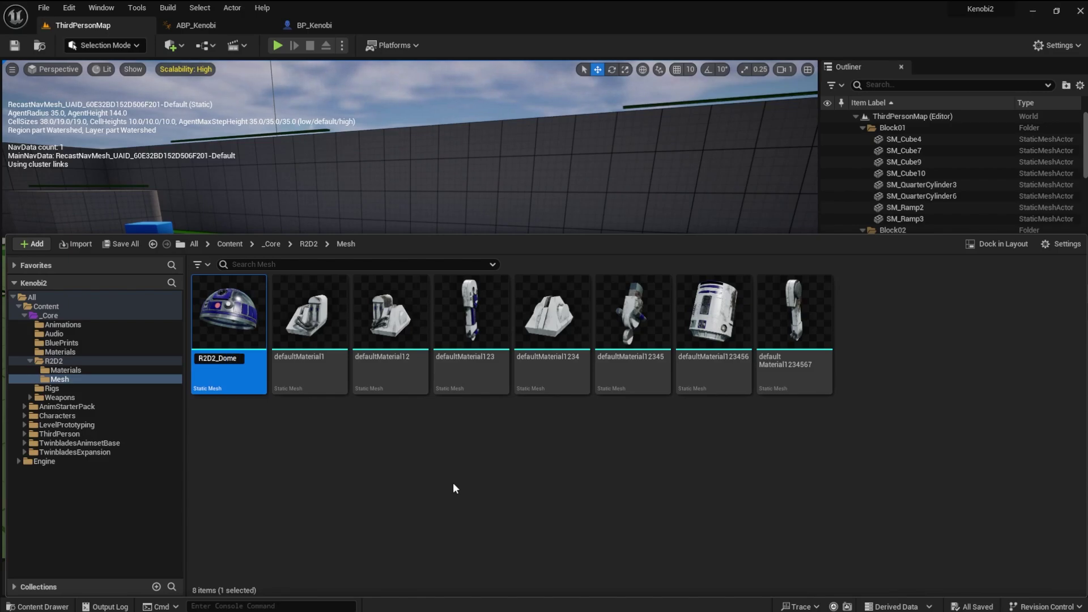
key("Return")
Rename the cylindrical body static mesh to R2D2_Body
key("Left")
key("F2")
type("R2DsBody")
key("Return")
Rename the leg mesh defaultMaterial123 to R2D2_Leg1
left_click(382, 361)
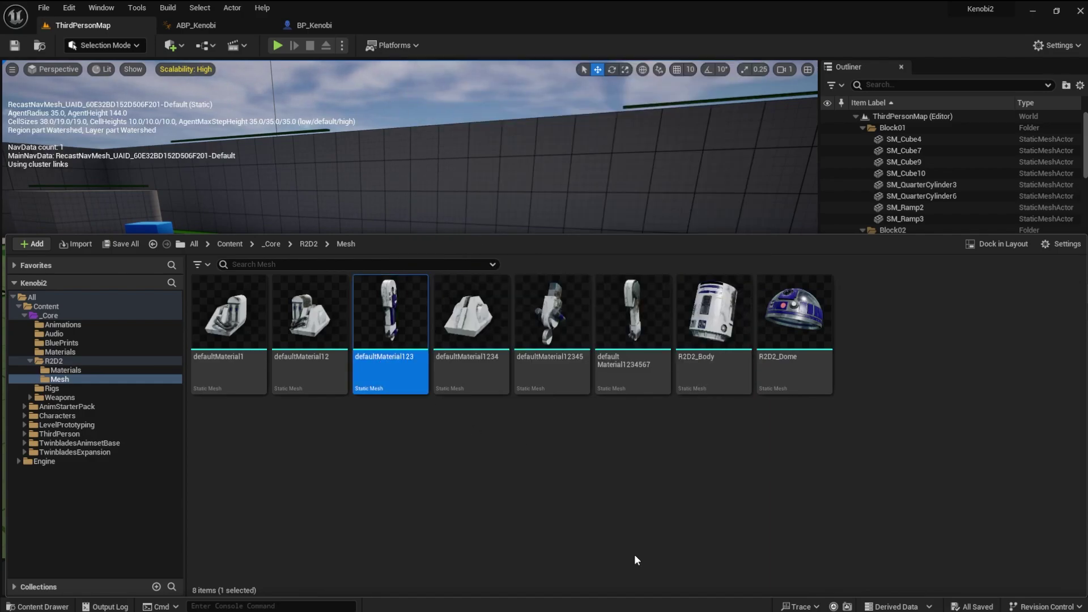
key("F2")
type("R2D2")
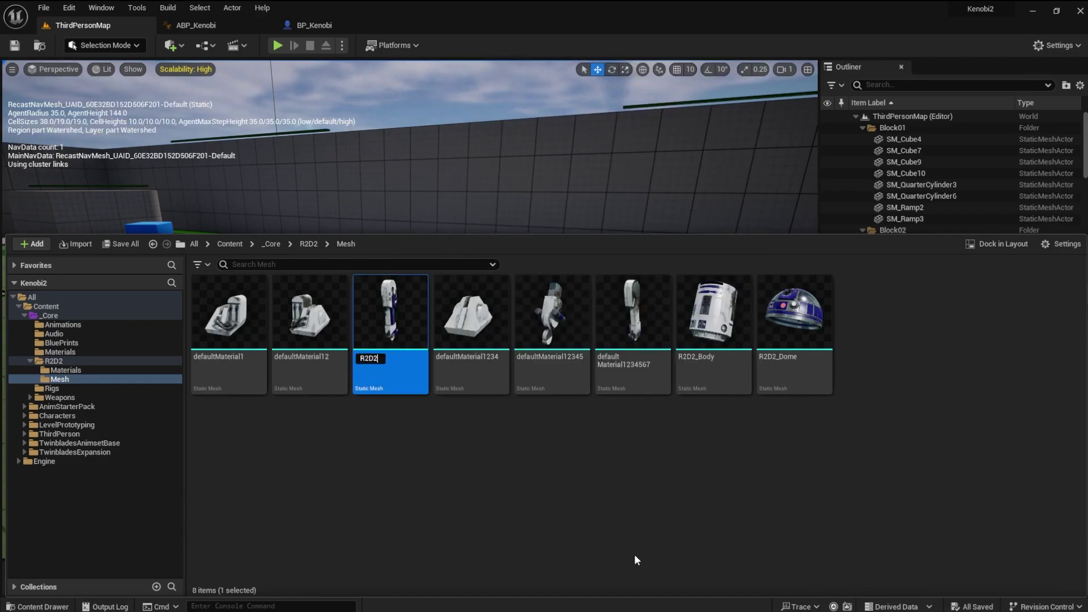
type("_Leg")
key("Return")
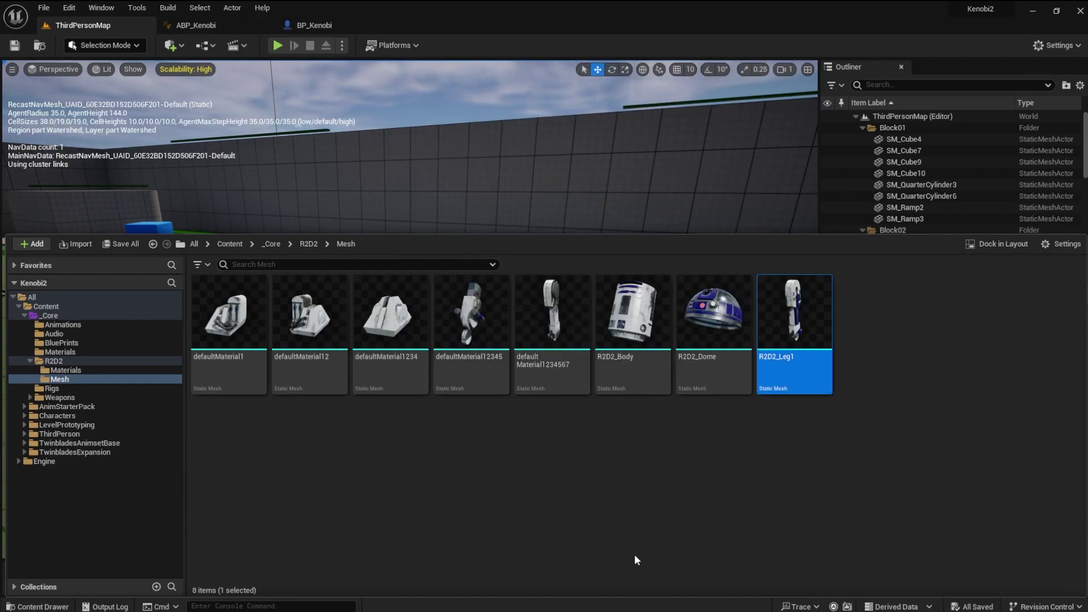
Rename the leg mesh defaultMaterial1234567 to R2D2_Leg2 and defaultMaterial12345 to R2D2_Leg3
left_click(550, 369)
key("F2")
type("R2D2_Leg2")
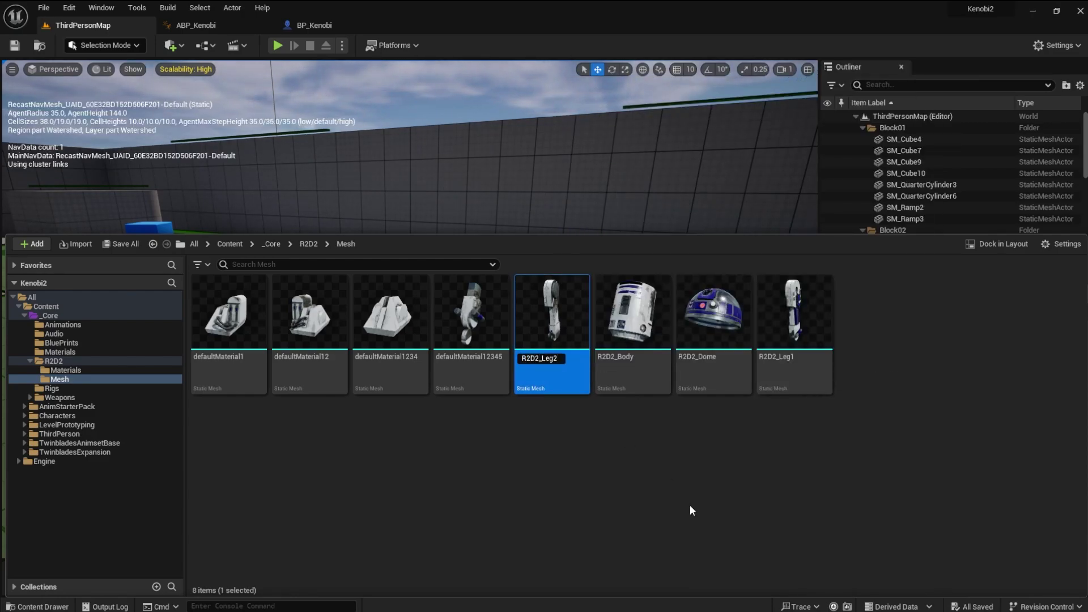
key("Return")
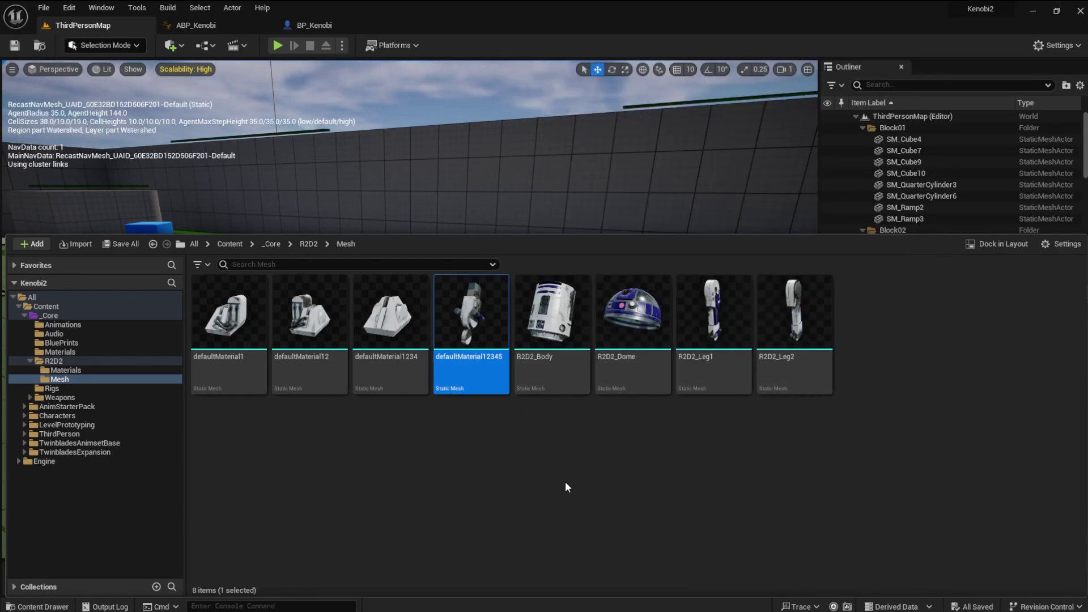
key("F2")
type("R2D2_Leg3")
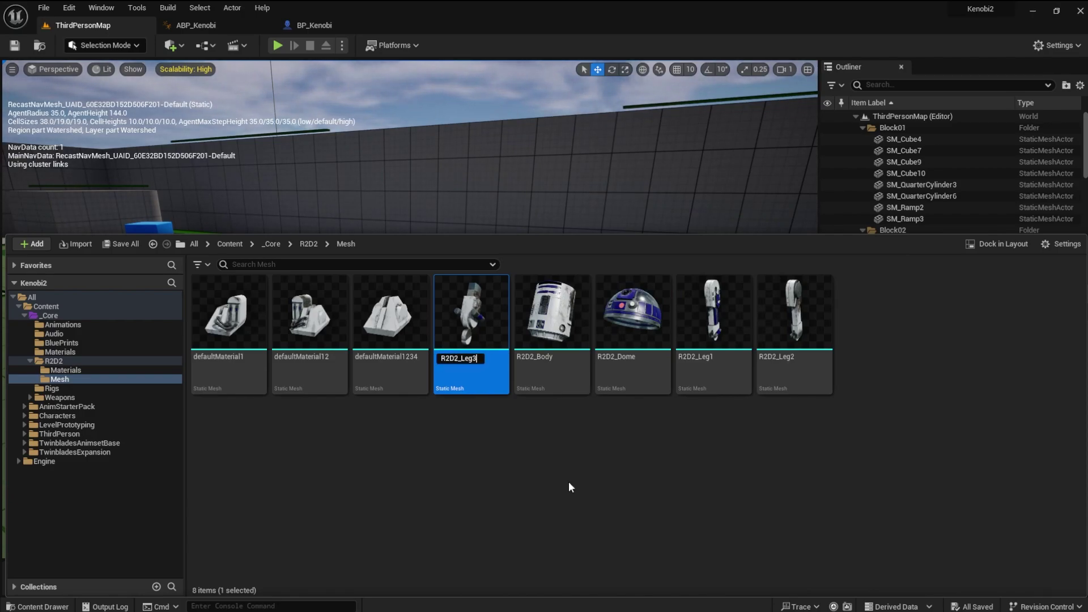
key("Return")
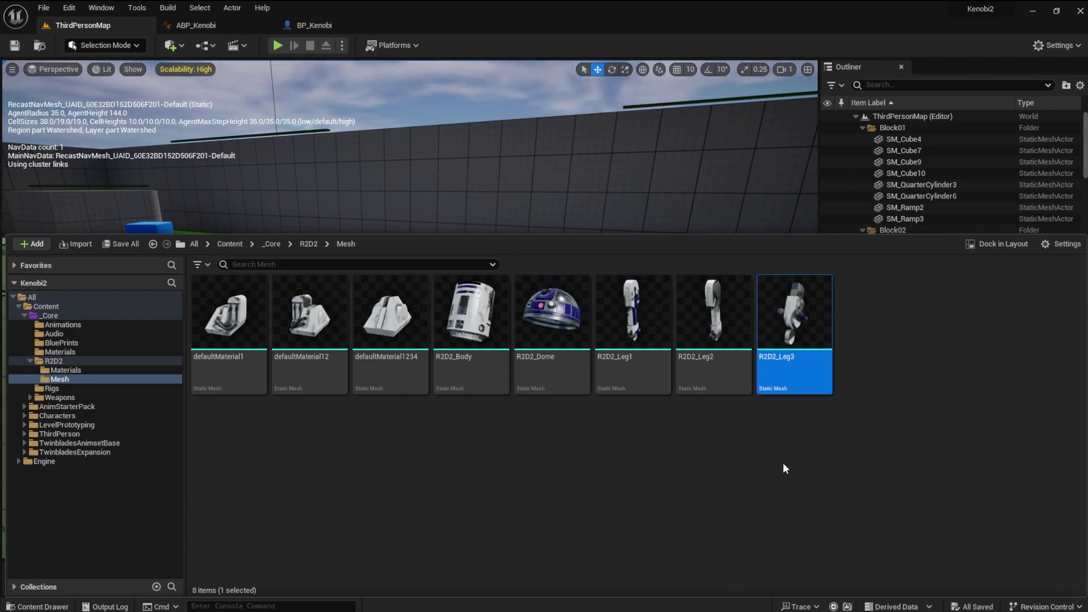
Rename the foot mesh defaultMaterial12 to R2D2_Foot1 and defaultMaterial1 to R2D2_Foot2
left_click(310, 317)
key("F2")
type("R2D2_Foot1")
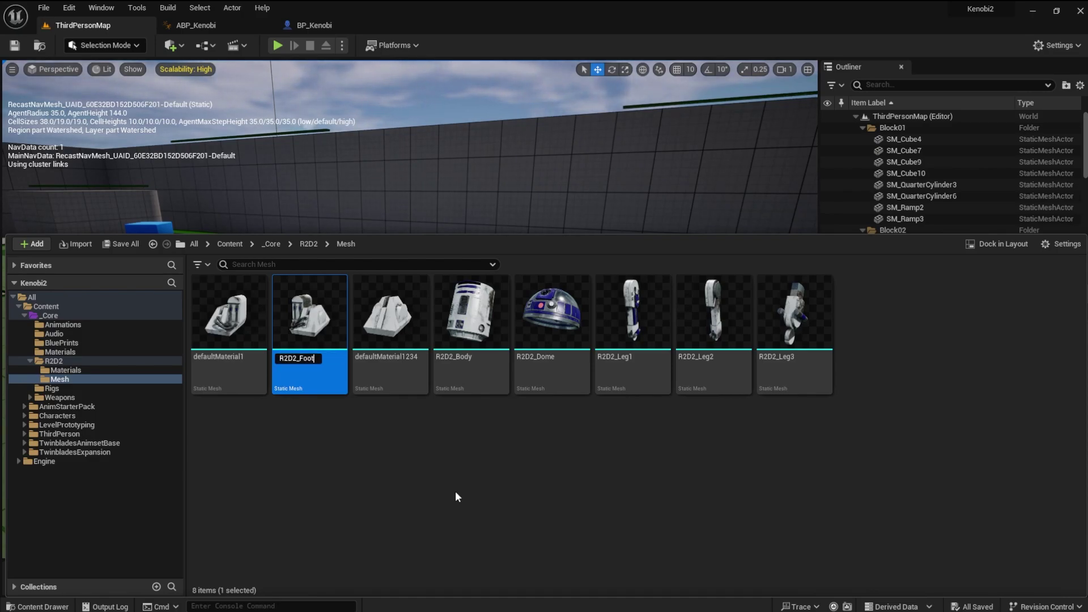
key("Return")
left_click(238, 368)
key("F2")
type("R2D2_Foot2")
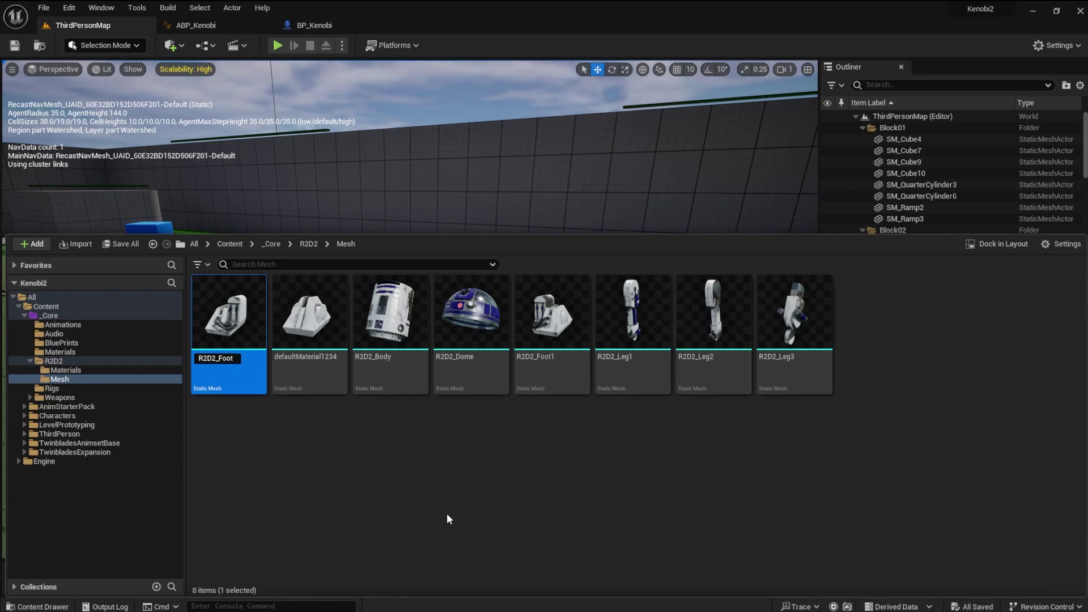
key("Return")
key("Home")
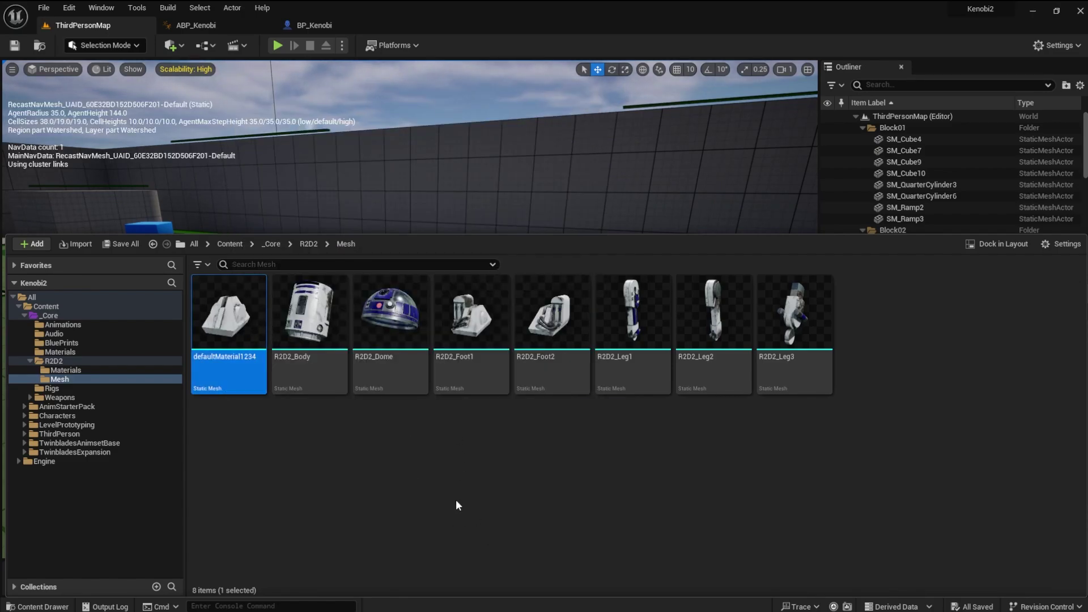
Rename the remaining foot mesh defaultMaterial1234 to R2D2_Foot3
key("Right")
key("Left")
key("F2")
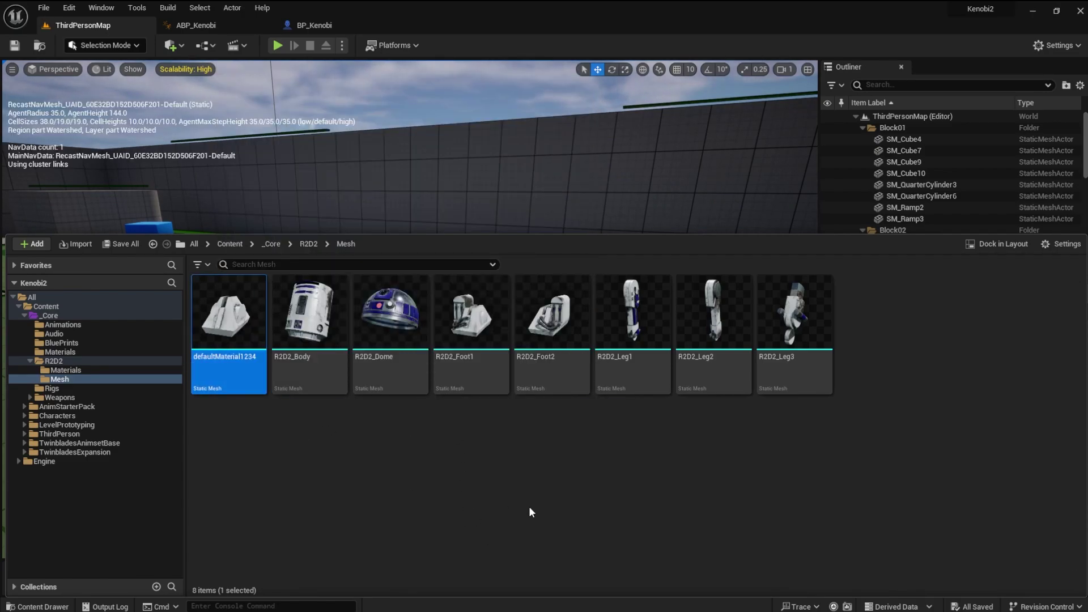
type("R2D2_Foot3")
key("Return")
key("Escape")
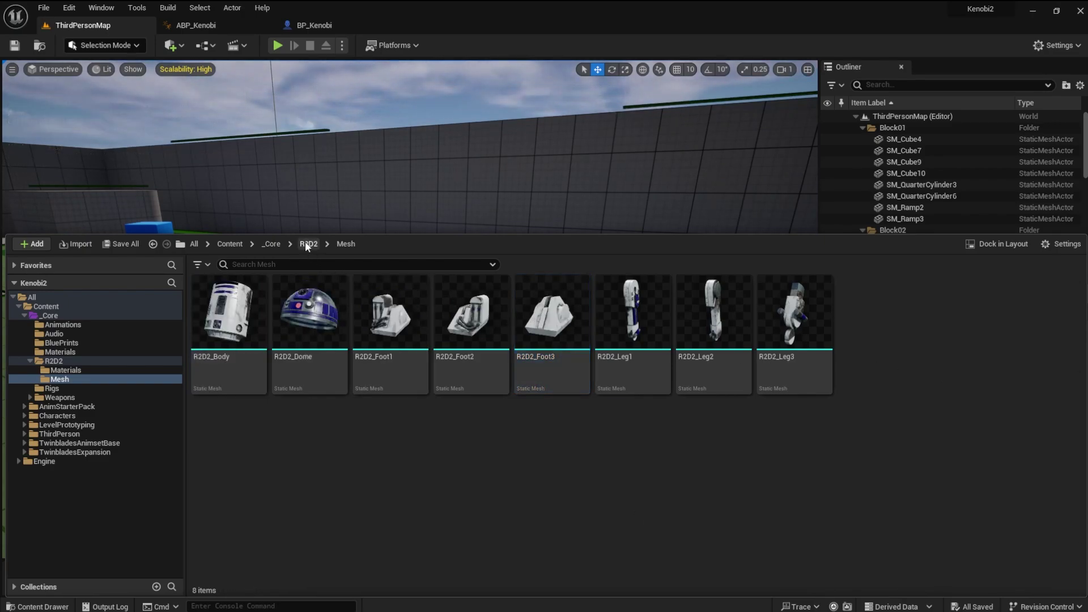
Create a new folder named Audio inside the R2D2 content folder
left_click(307, 243)
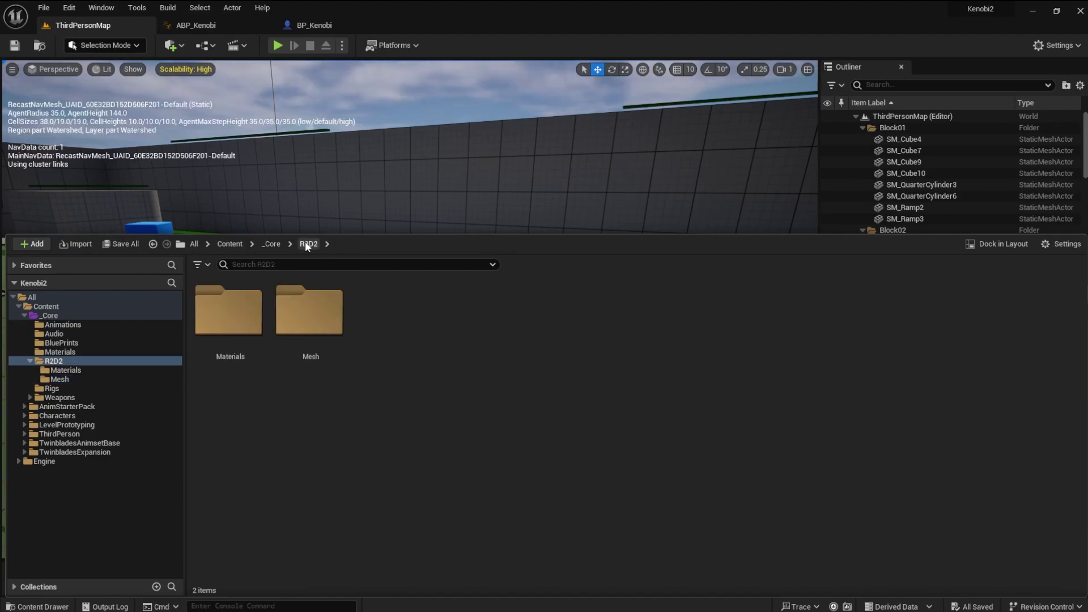
right_click(444, 335)
left_click(476, 258)
type("Audio")
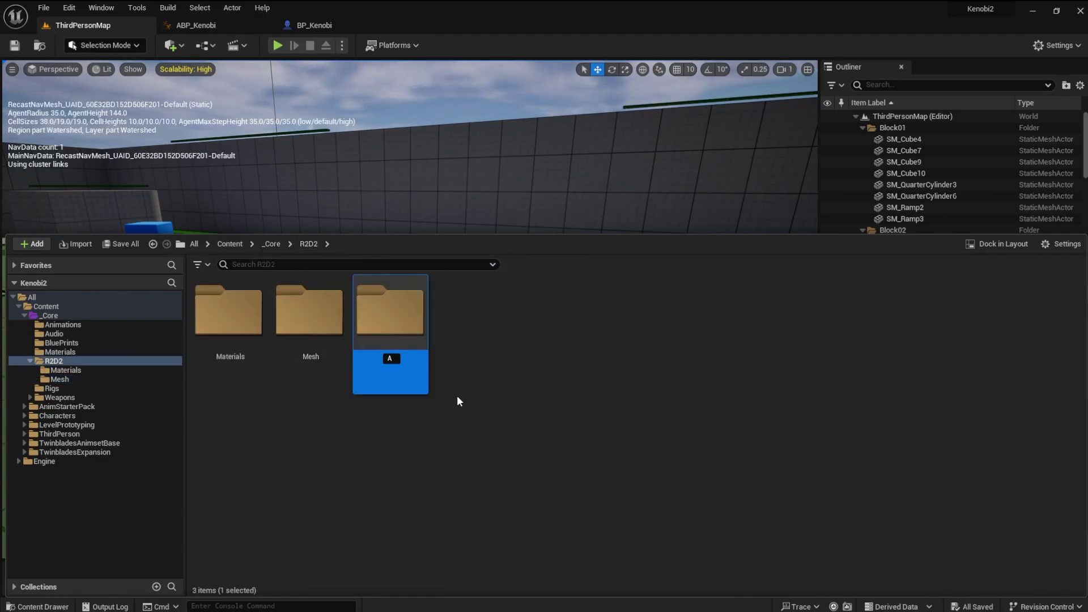
key("Return")
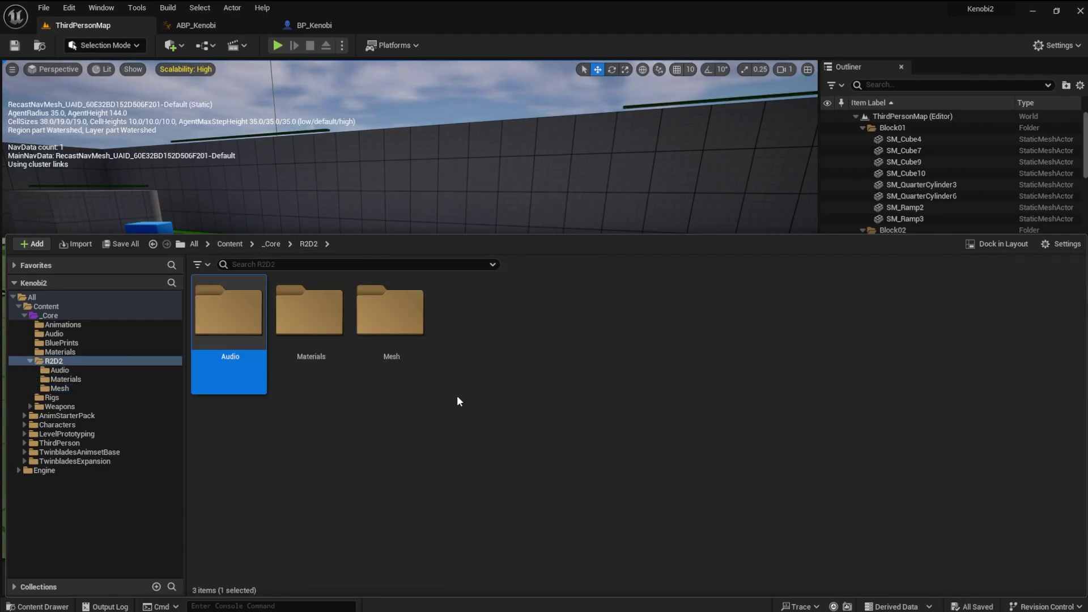
Import the sound files R2D2_Sound_001 to R2D2_Sound_005 from the R2D2 Sound Package folder into the new Audio folder
double_click(230, 311)
right_click(336, 349)
left_click(433, 208)
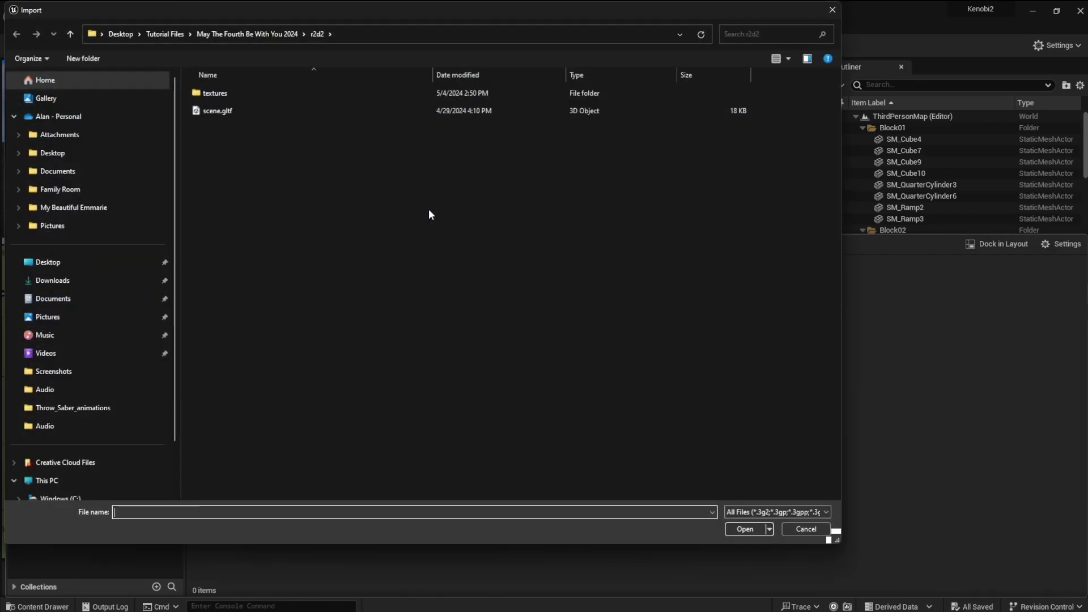
left_click(216, 35)
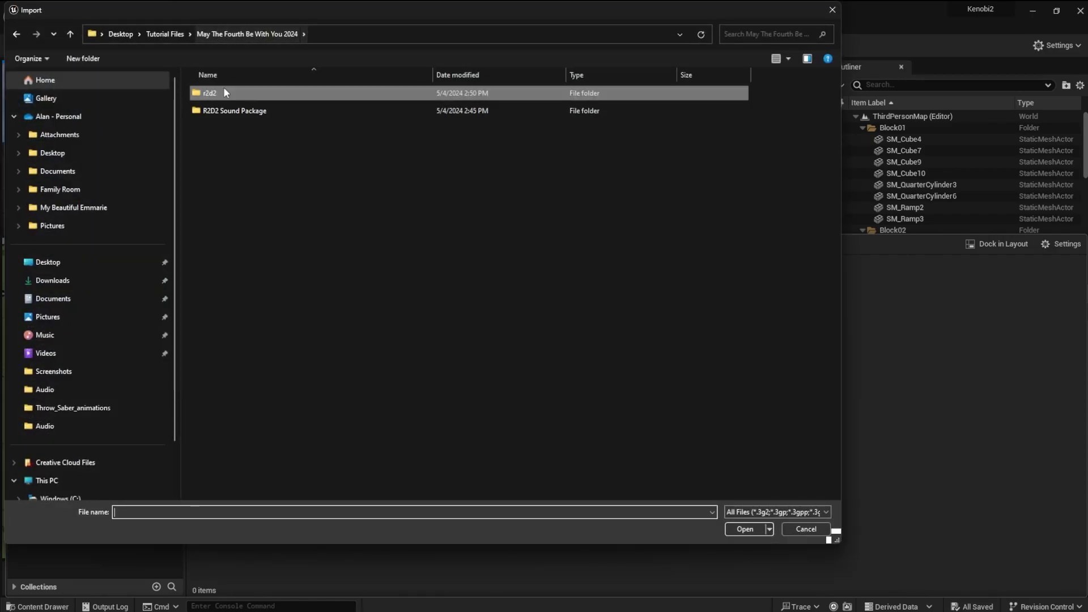
double_click(199, 112)
left_click_drag(219, 189, 218, 91)
left_click(745, 529)
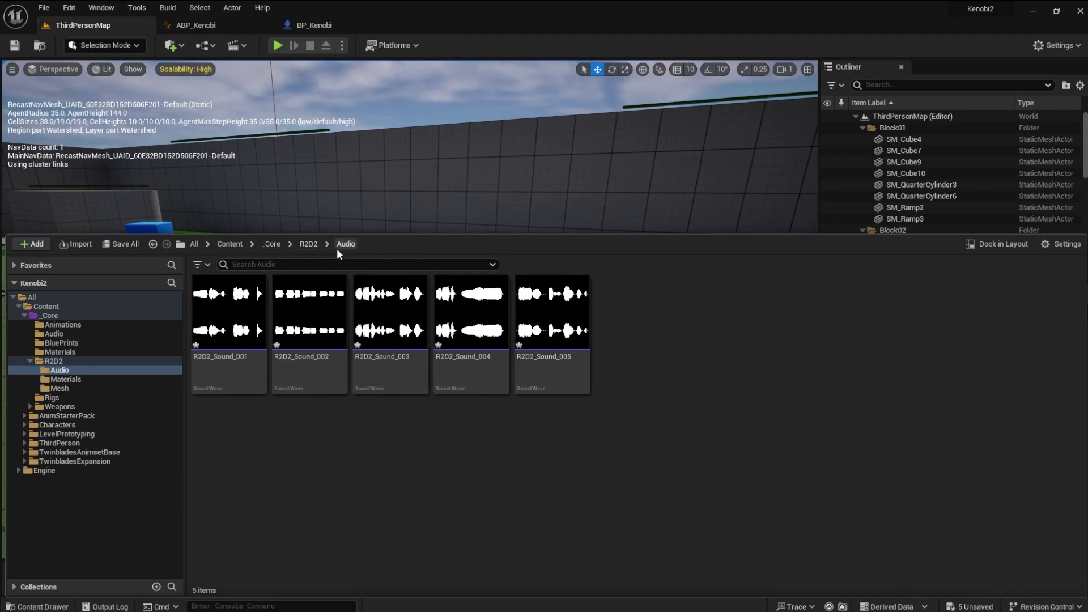
Create a Blueprint class with Character as its parent in the R2D2 folder and name it R2D2_BP
left_click(308, 243)
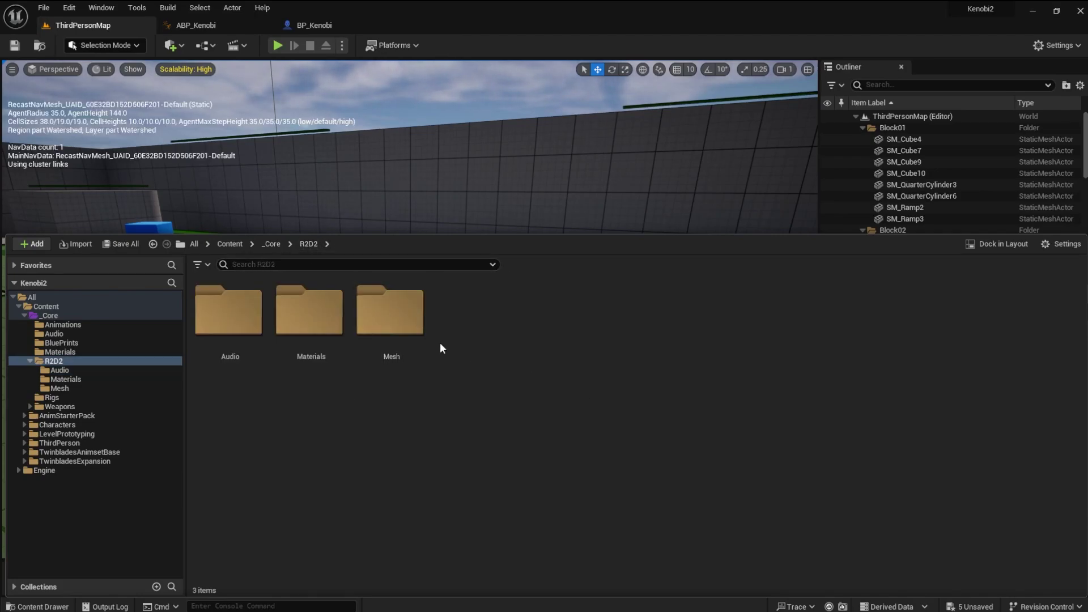
right_click(461, 338)
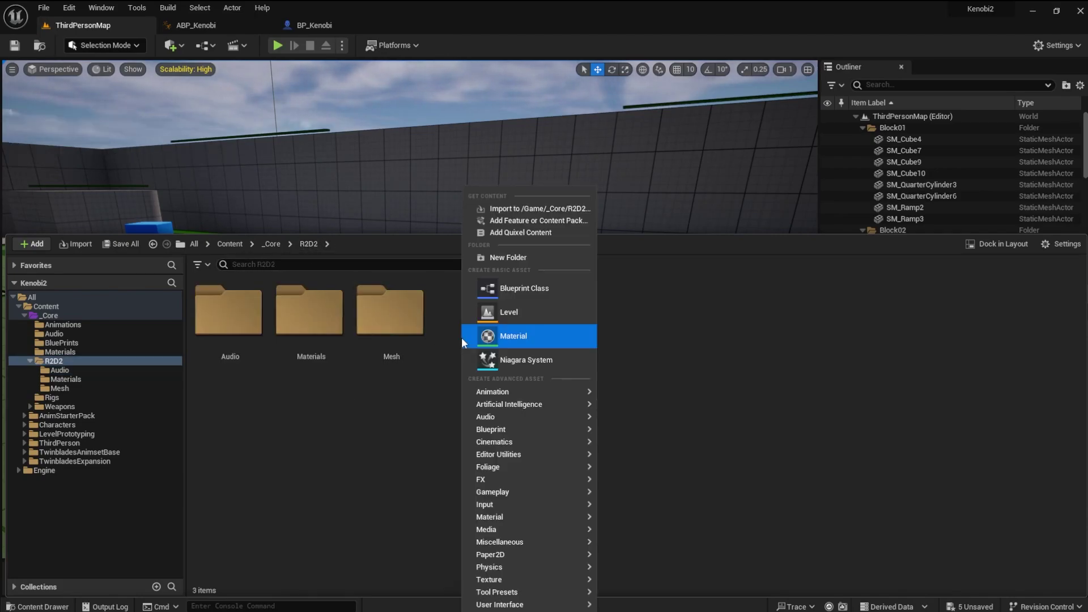
left_click(500, 290)
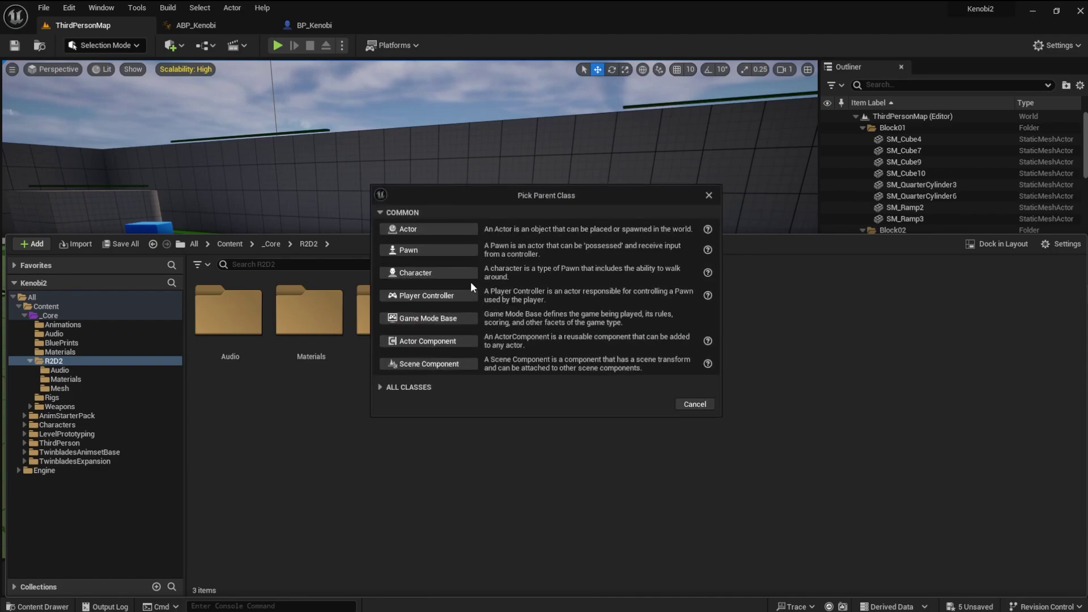
left_click(430, 275)
type("R2D2")
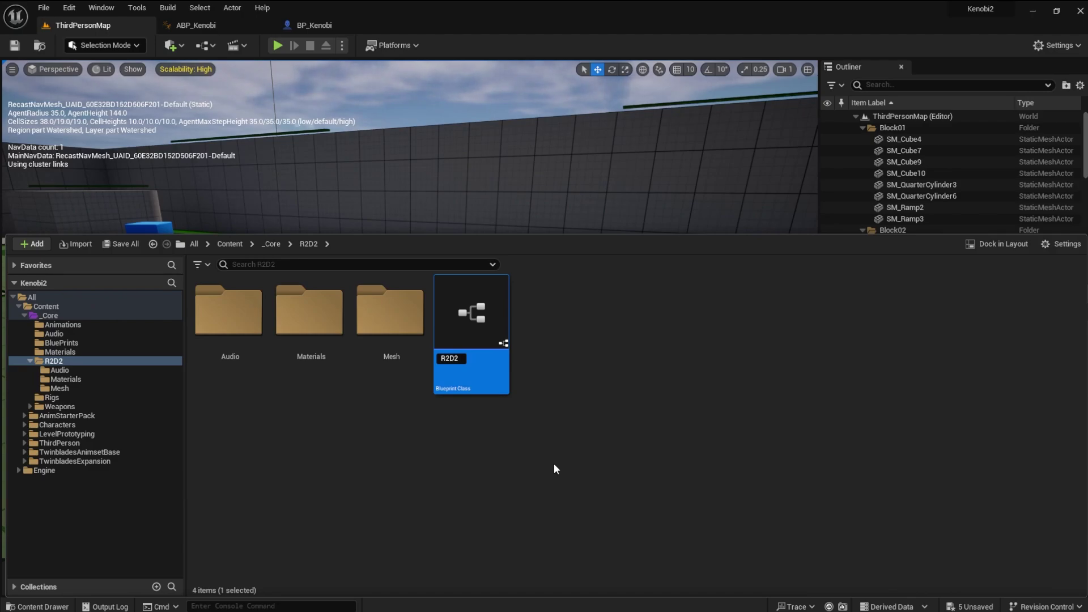
type("_BP")
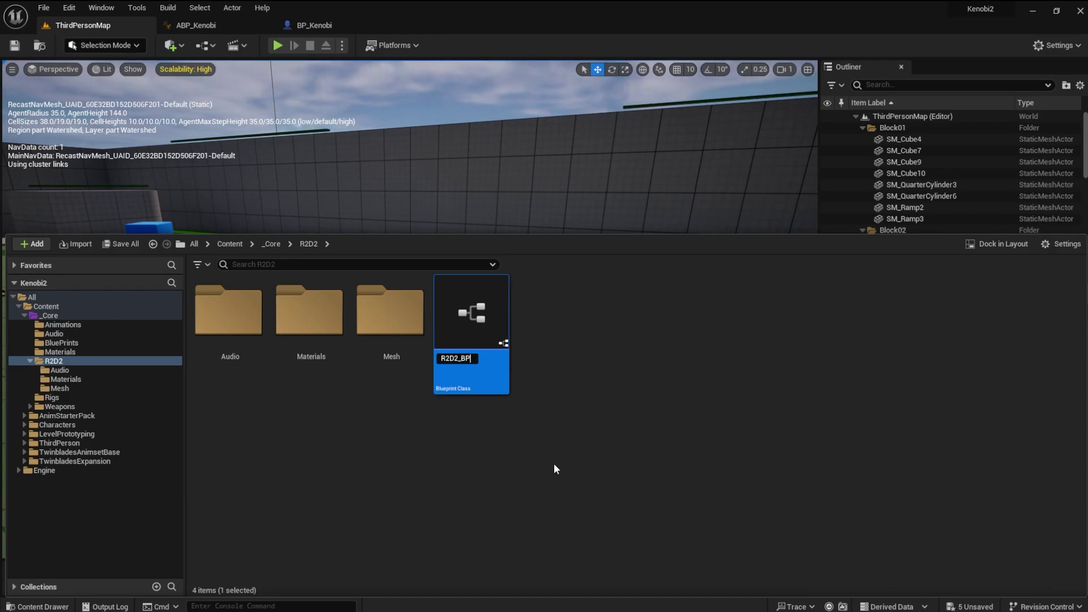
key("Return")
Open the R2D2_BP blueprint and dock its editor in the main window beside BP_Kenobi
double_click(469, 374)
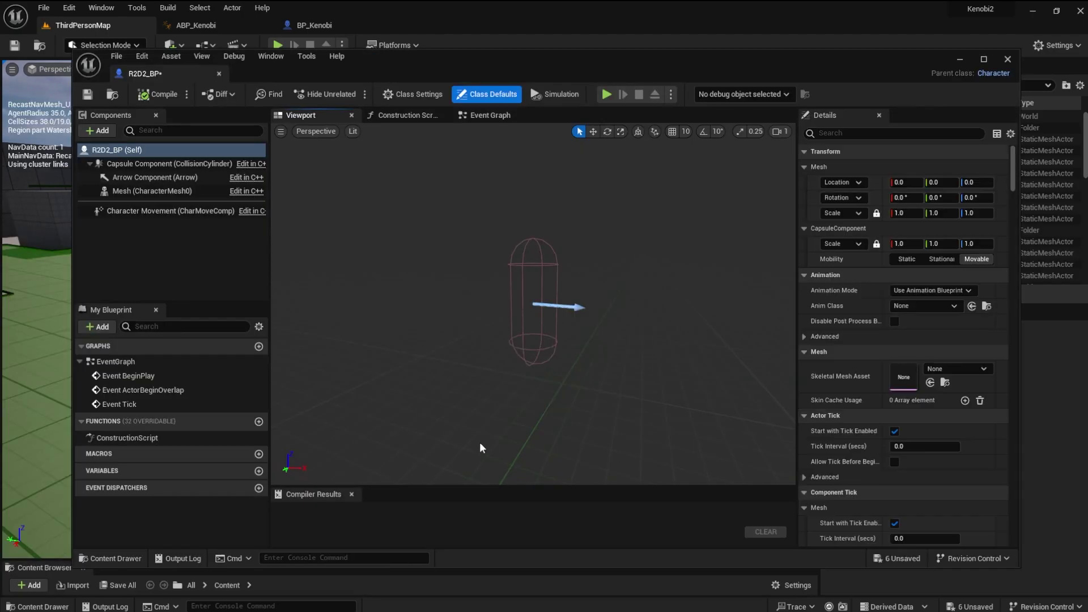
left_click_drag(134, 74, 431, 25)
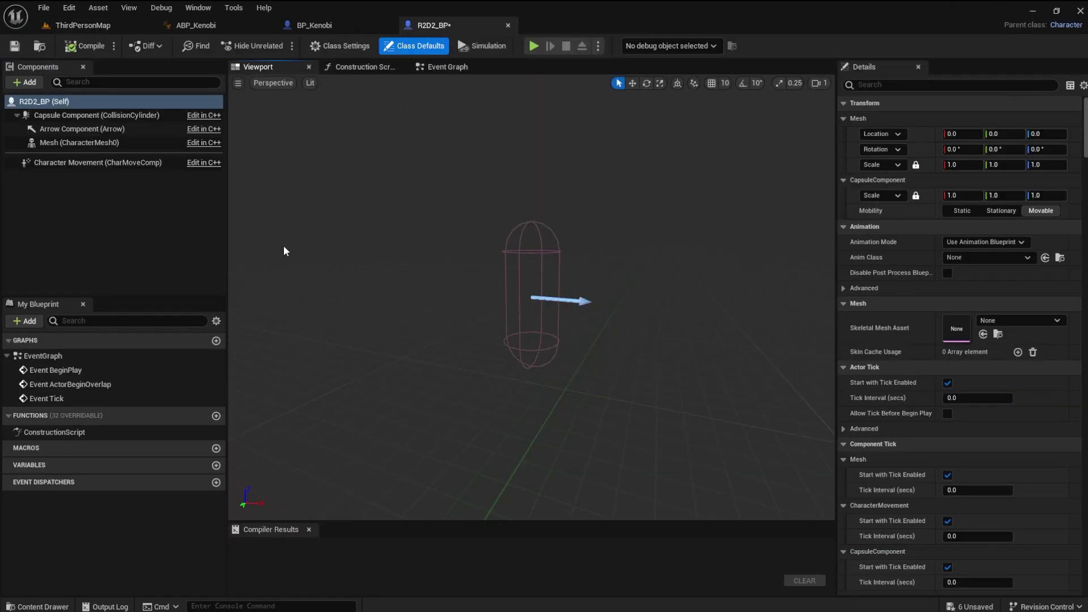
Add a static mesh component to the R2D2_BP character
left_click(23, 83)
type("stati")
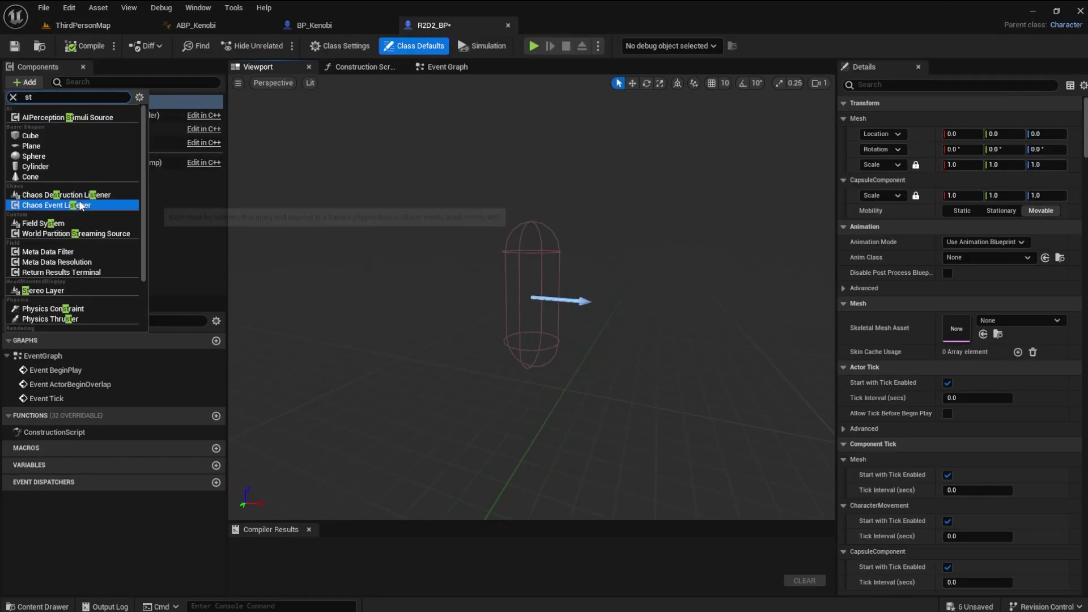